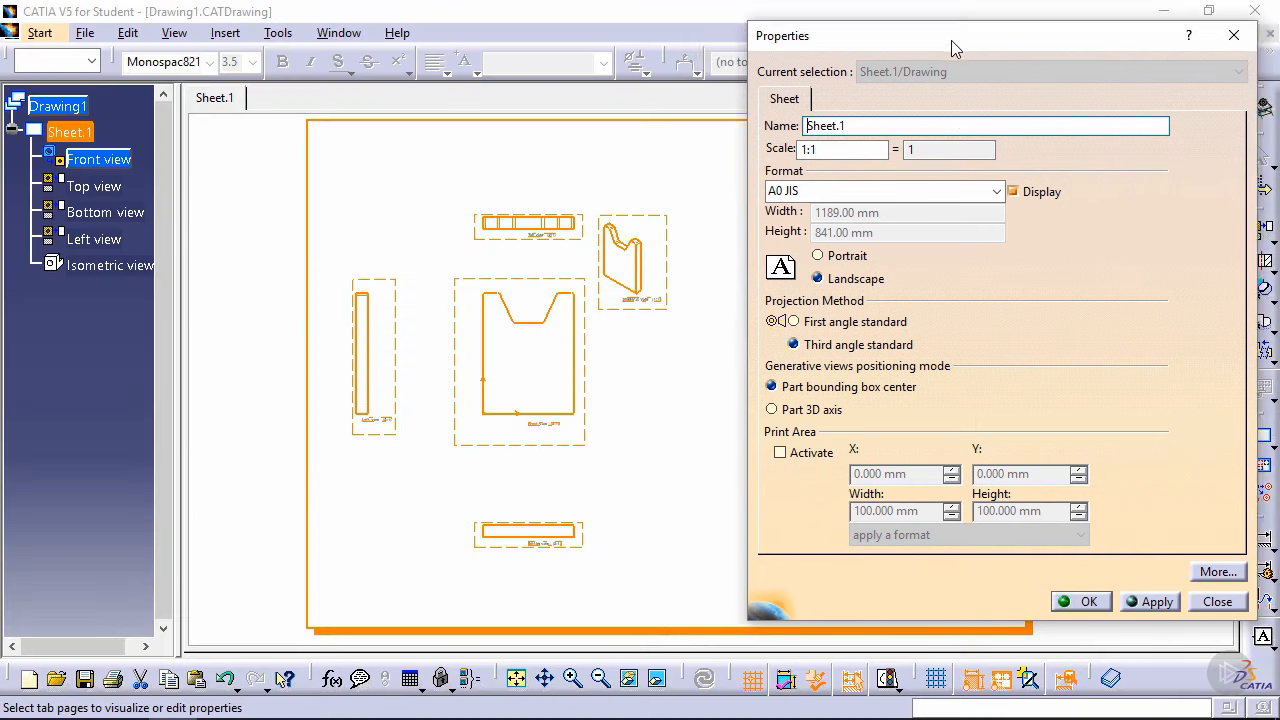
Step: Set the scale of Sheet.1 to 2:1 in the sheet properties and apply it
drag(951, 40, 691, 45)
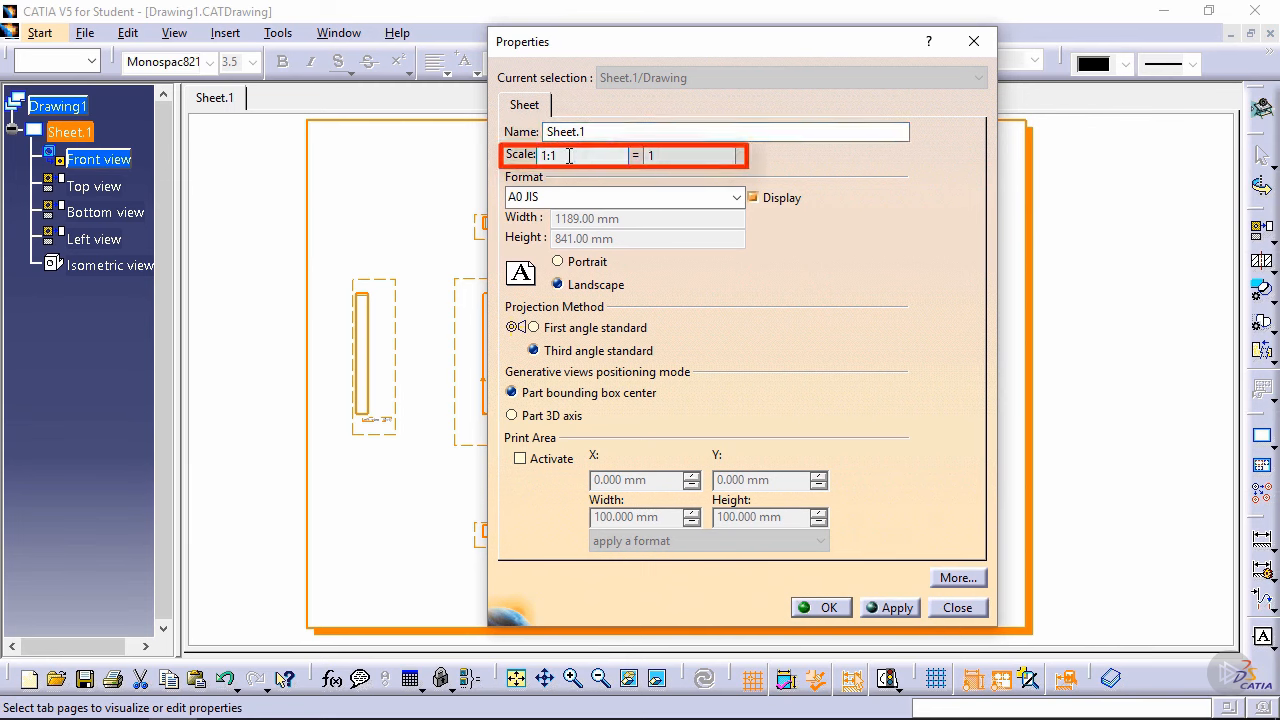
click(568, 155)
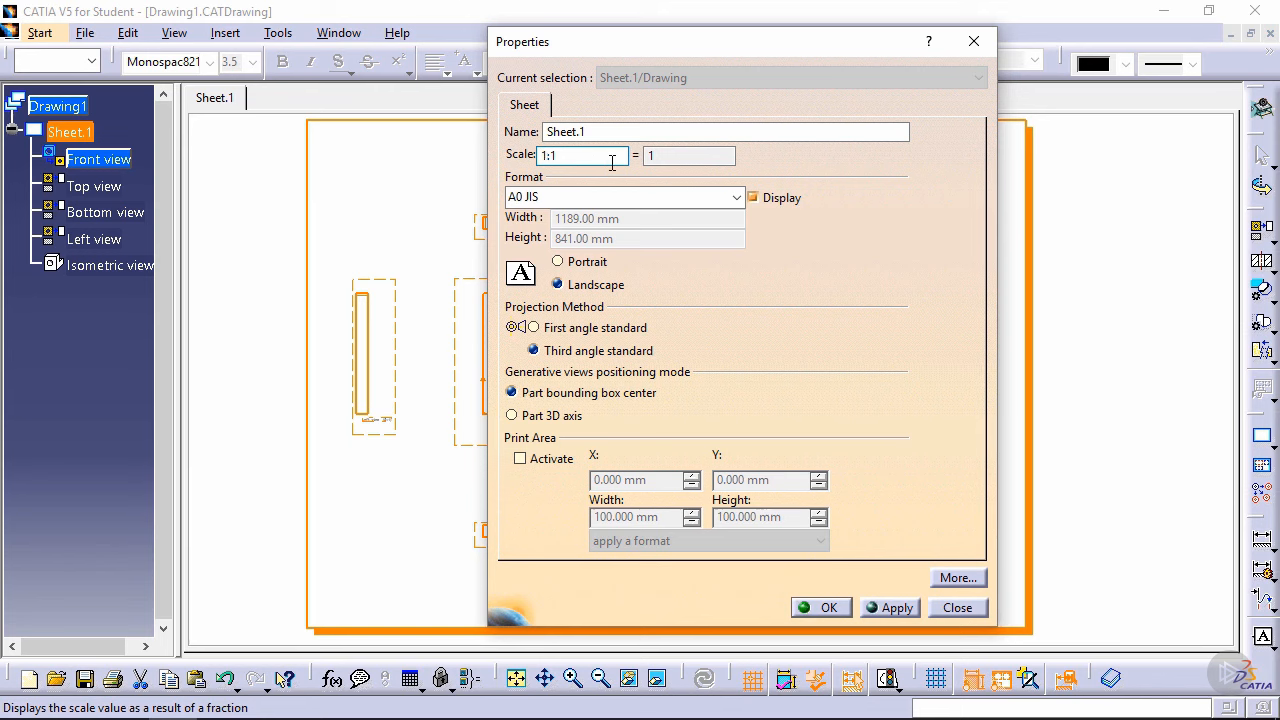
click(890, 607)
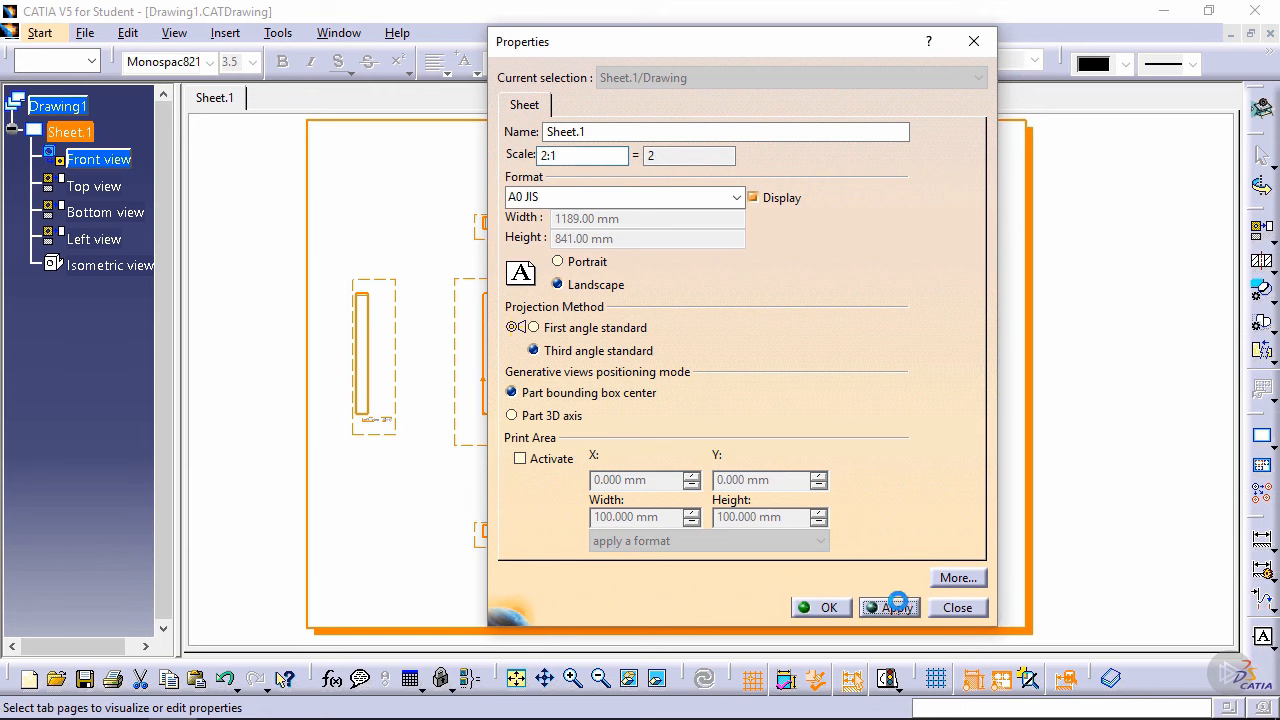
click(821, 607)
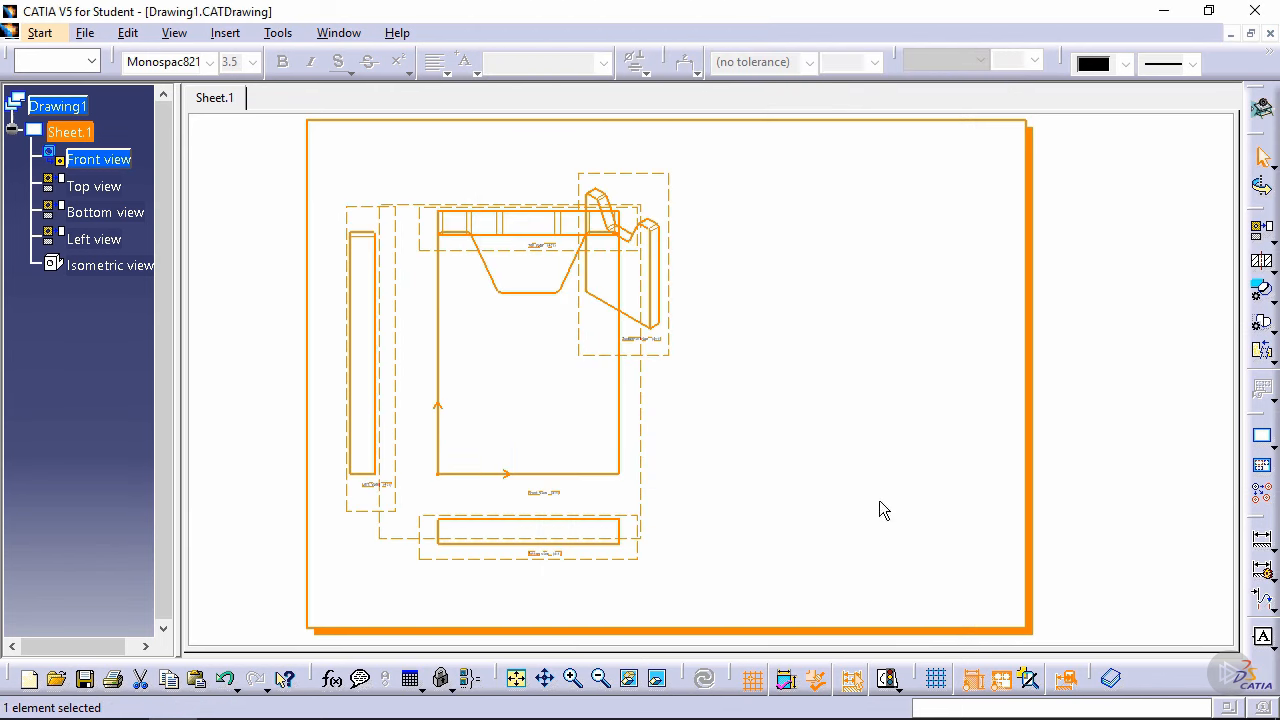
click(847, 339)
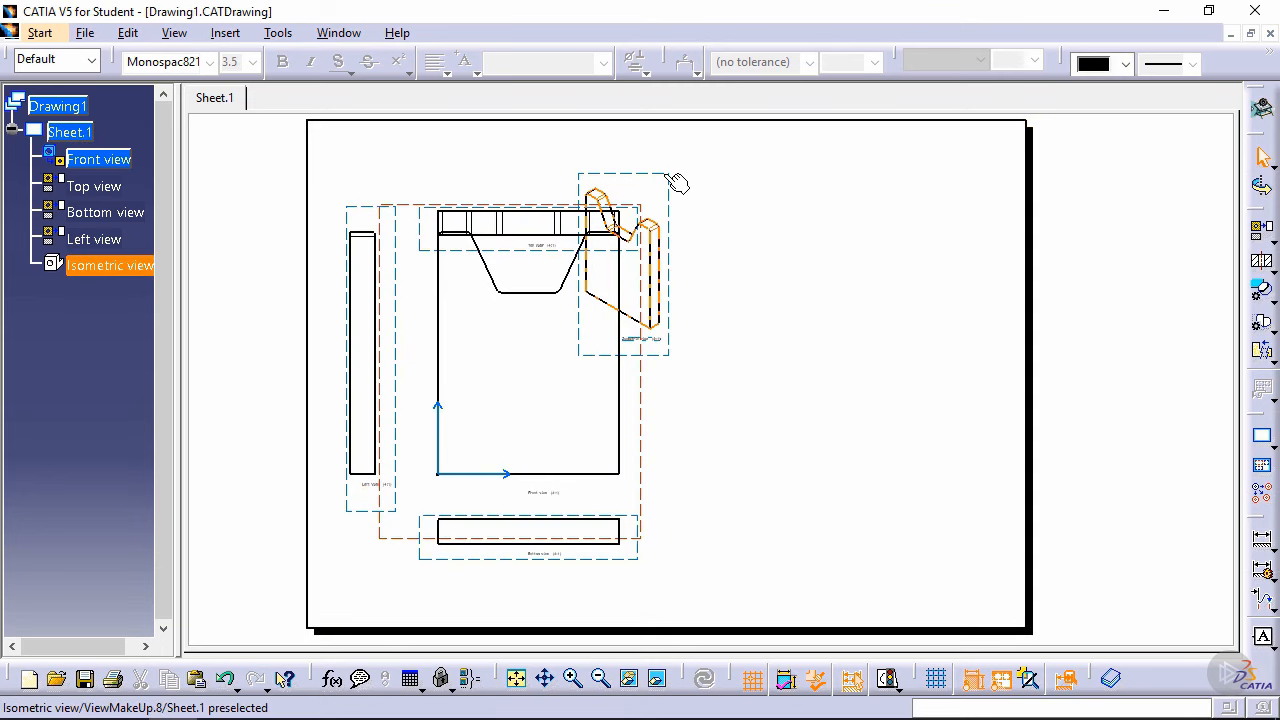
Step: Spread the top, bottom, left and isometric views clear of the front view, with the isometric view in the sheet's upper-right corner
drag(677, 183, 1014, 125)
drag(645, 213, 657, 138)
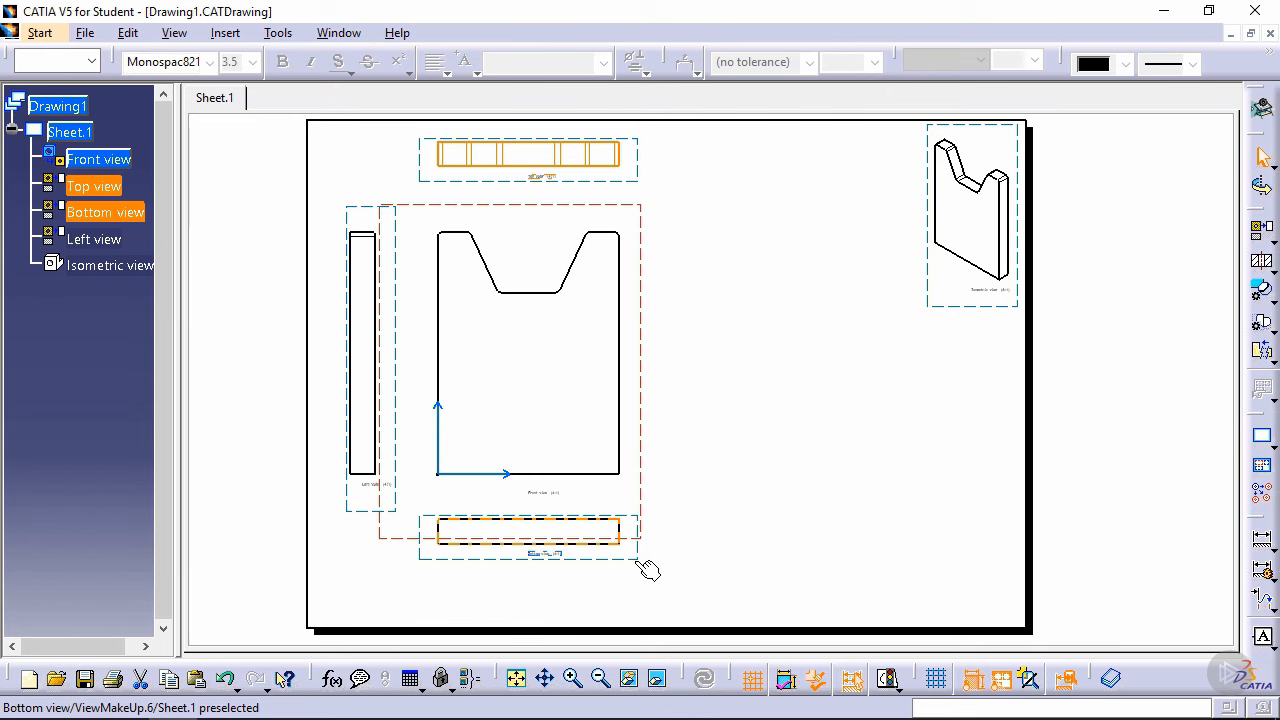
drag(648, 569, 625, 615)
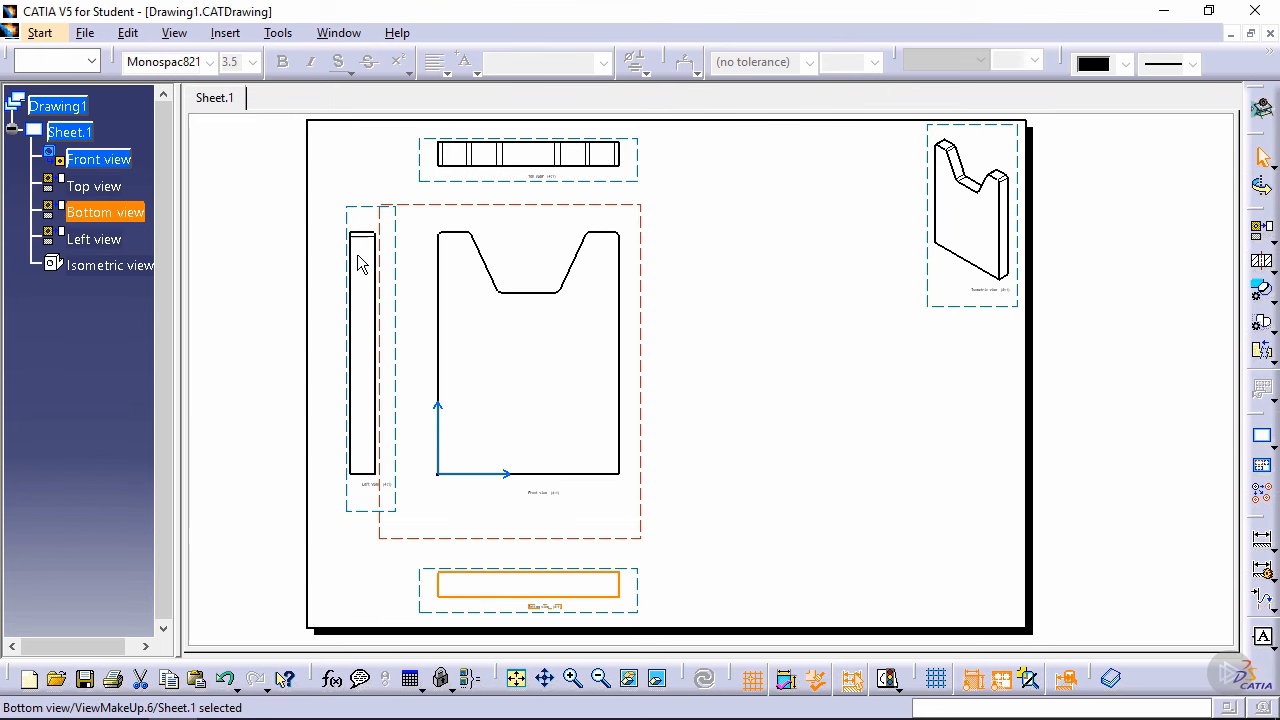
click(408, 219)
drag(410, 219, 365, 219)
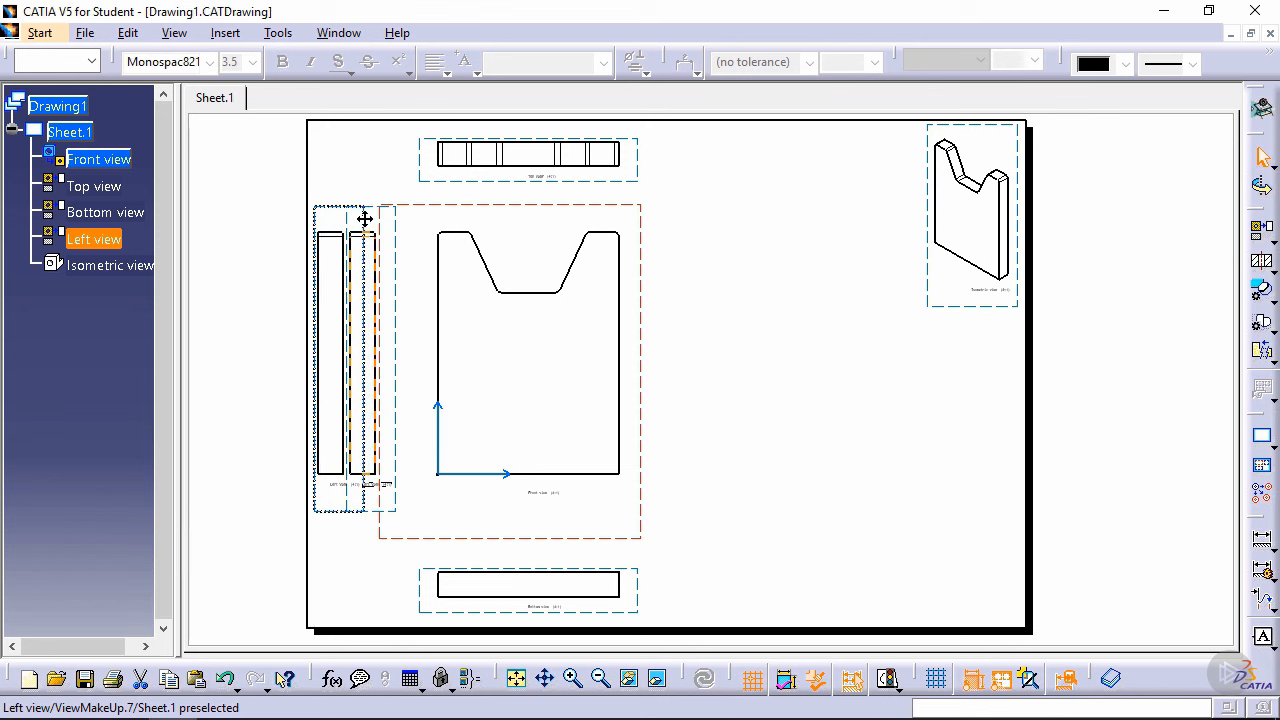
drag(365, 219, 365, 219)
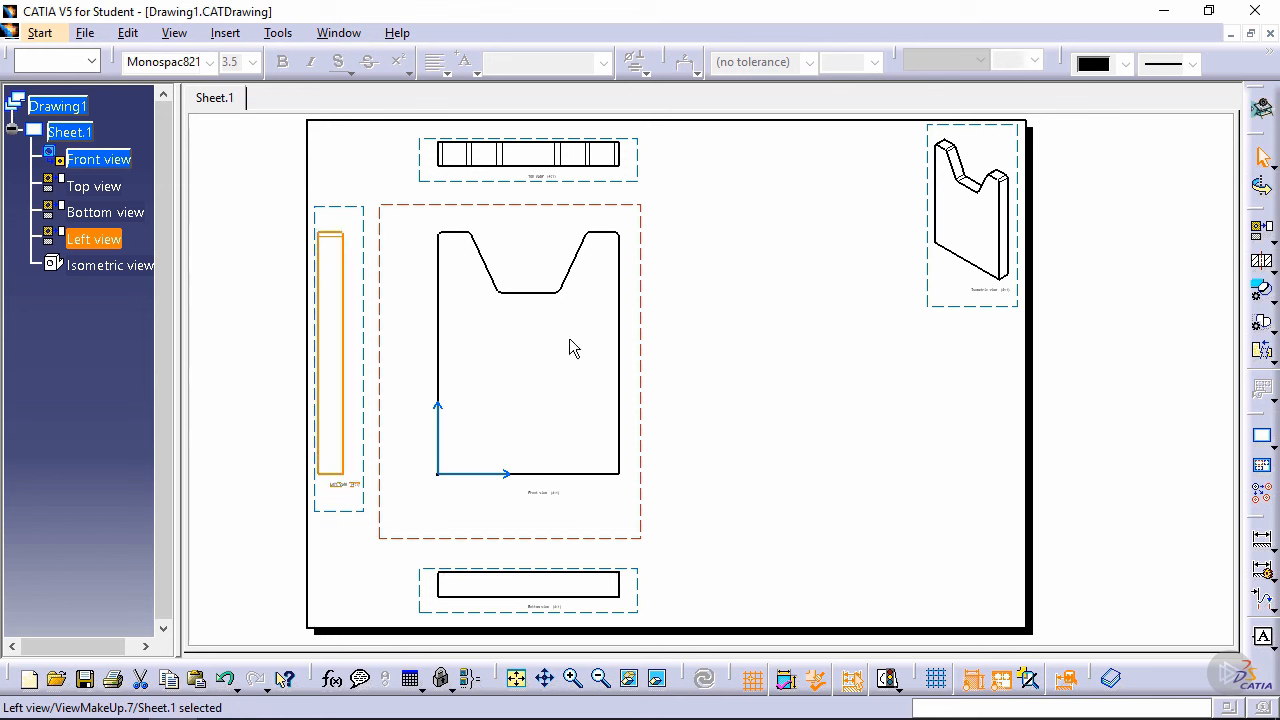
click(828, 409)
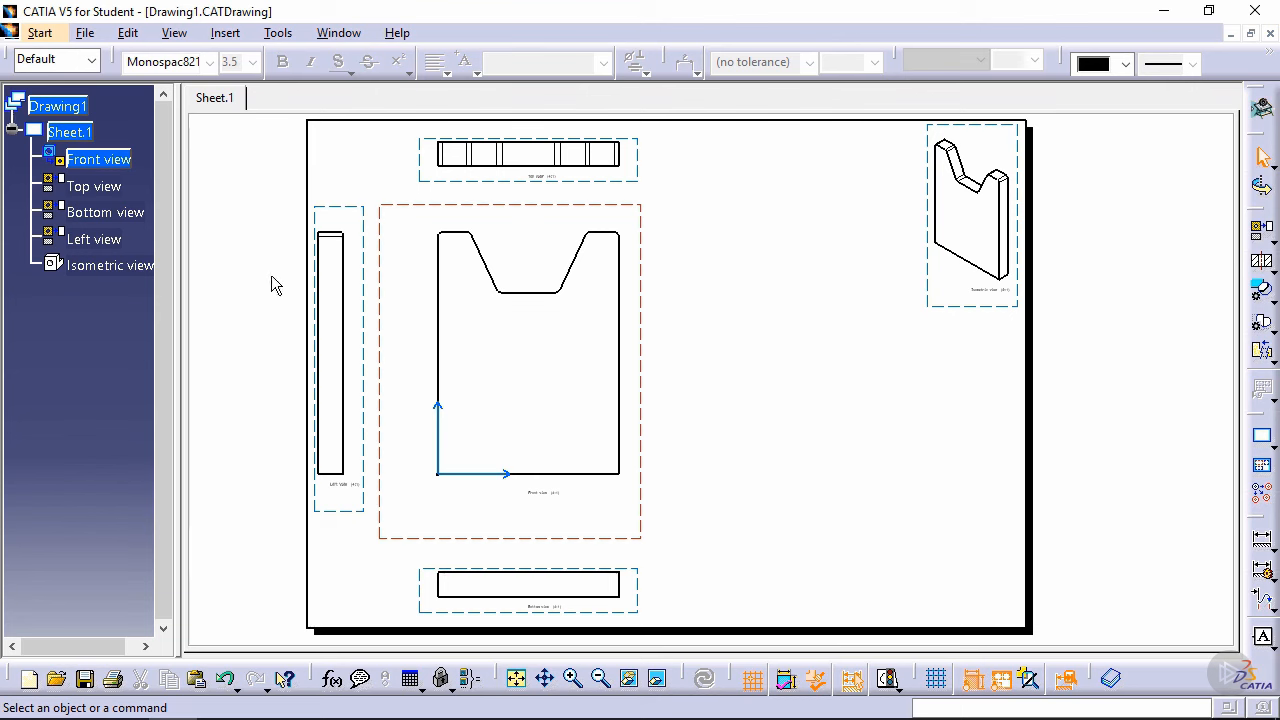
Step: In the sheet background, create a frame and title block with the Drawing Titleblock Sample 2 style
click(130, 34)
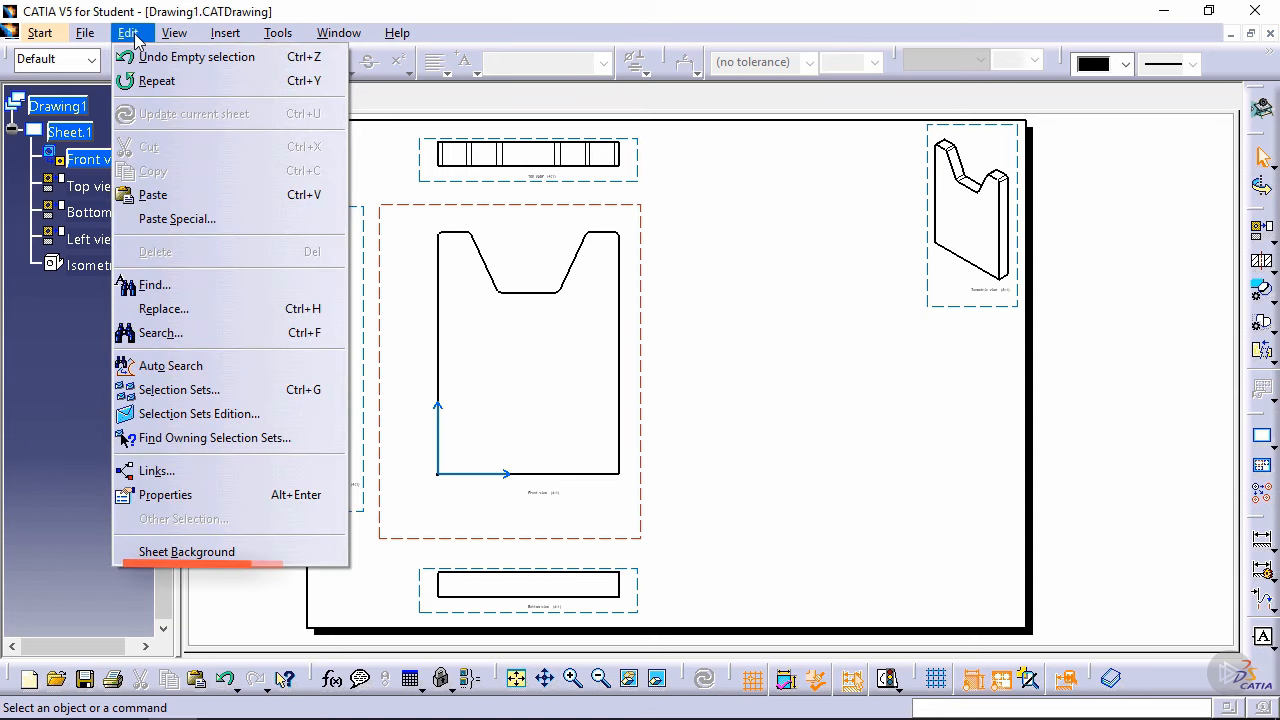
click(279, 553)
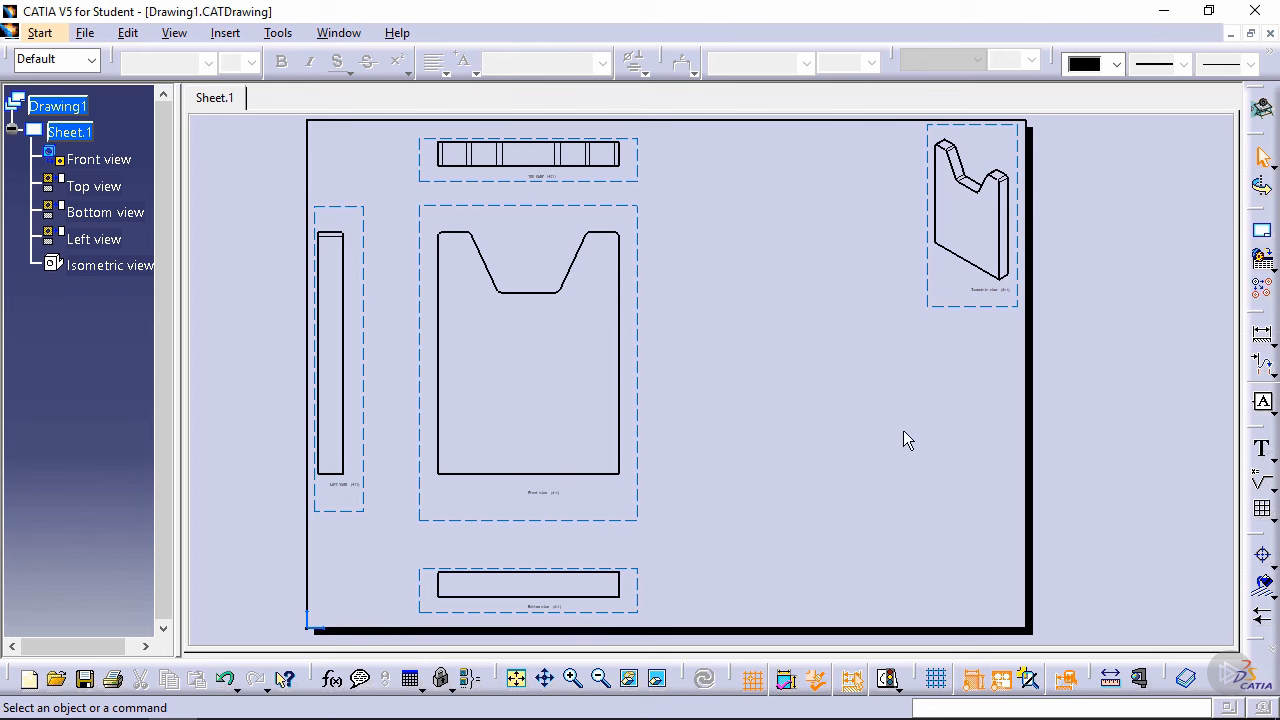
click(1263, 235)
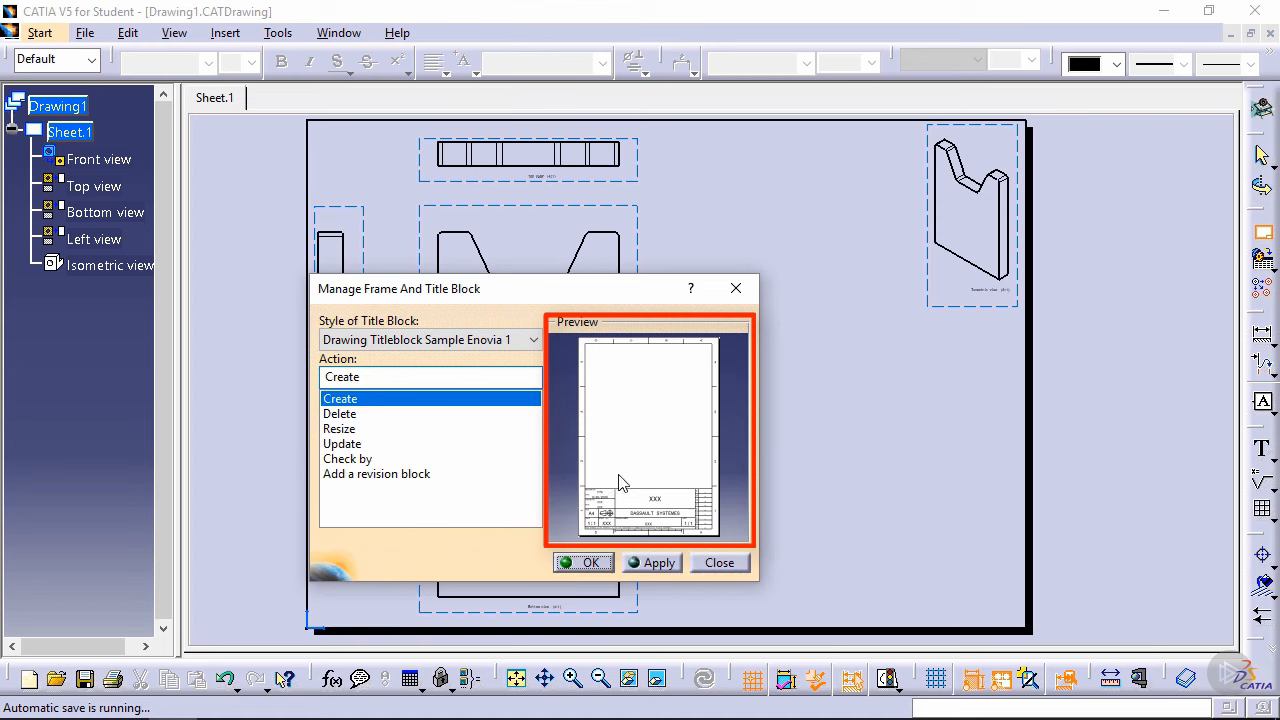
click(484, 339)
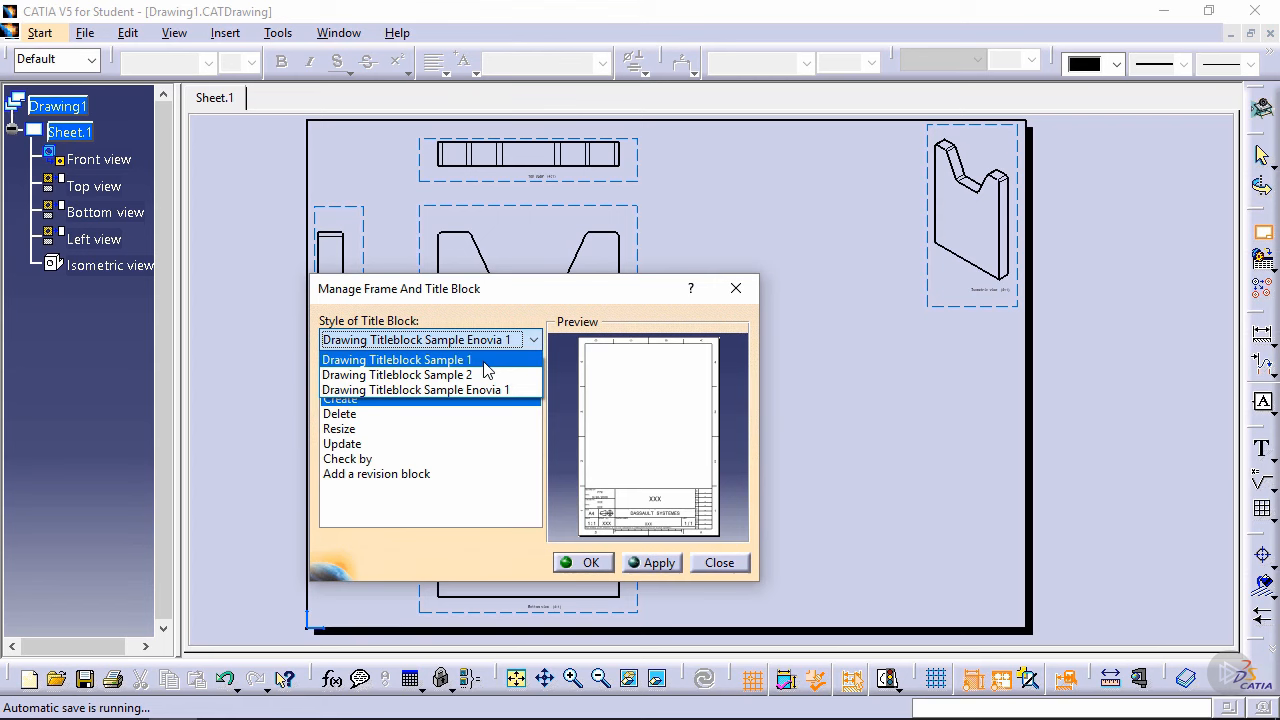
click(485, 362)
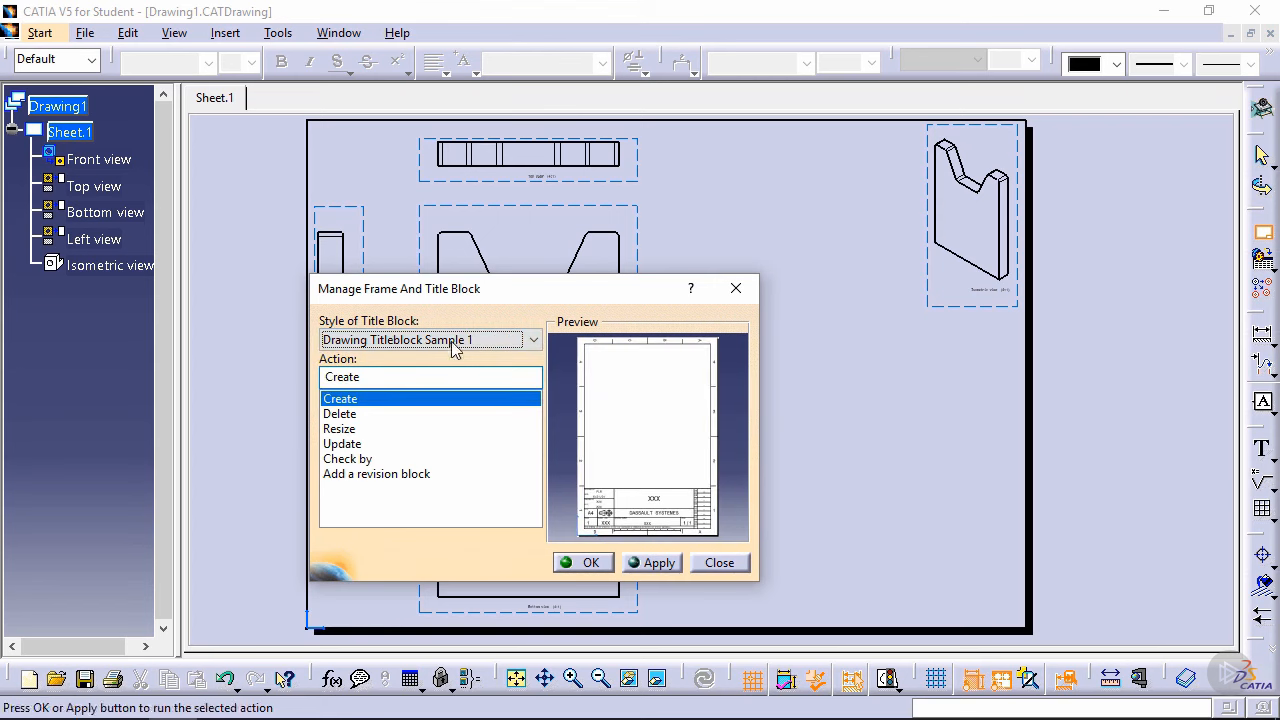
click(465, 340)
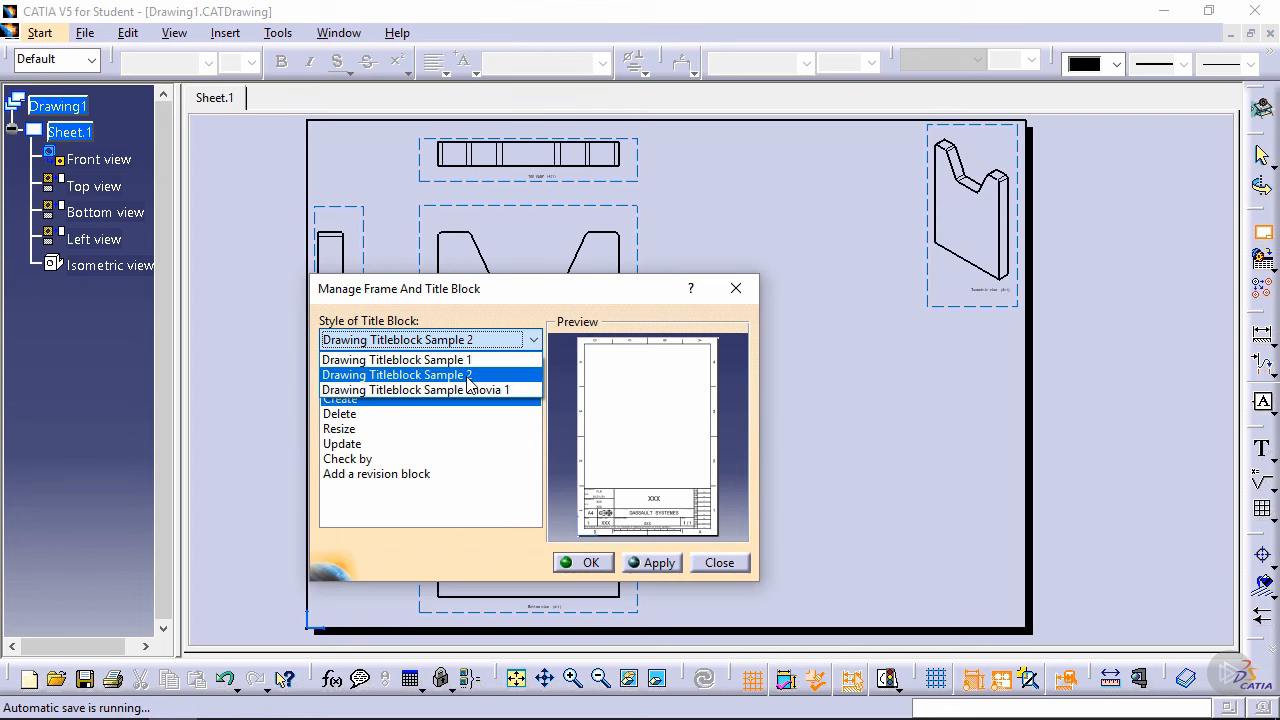
click(471, 375)
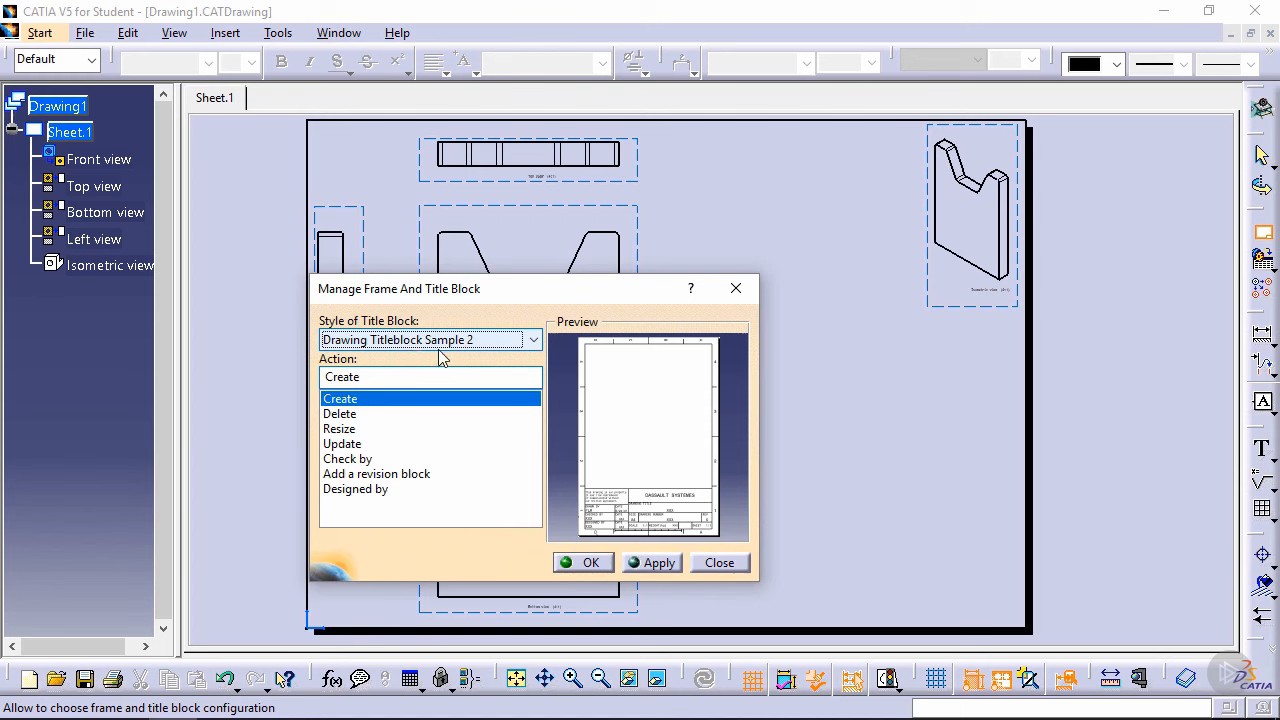
click(593, 564)
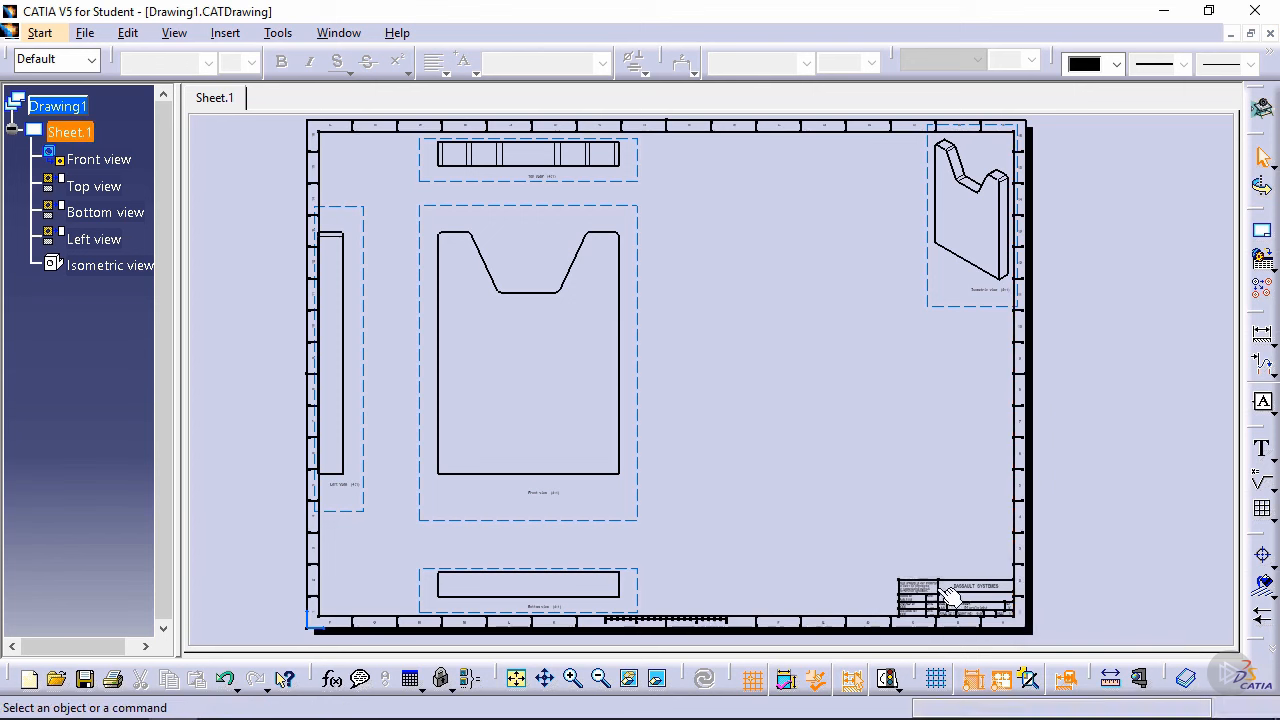
Step: Add the text "Cat Part" to the title block and place it beneath the DRAWING TITLE label
mouse_move(945, 553)
ctrl+middle_down()
mouse_move(951, 520)
mouse_move(811, 325)
ctrl+middle_up()
mouse_move(876, 577)
ctrl+middle_down()
mouse_move(934, 526)
mouse_move(902, 582)
mouse_move(922, 508)
ctrl+middle_up()
middle_drag(702, 443, 552, 388)
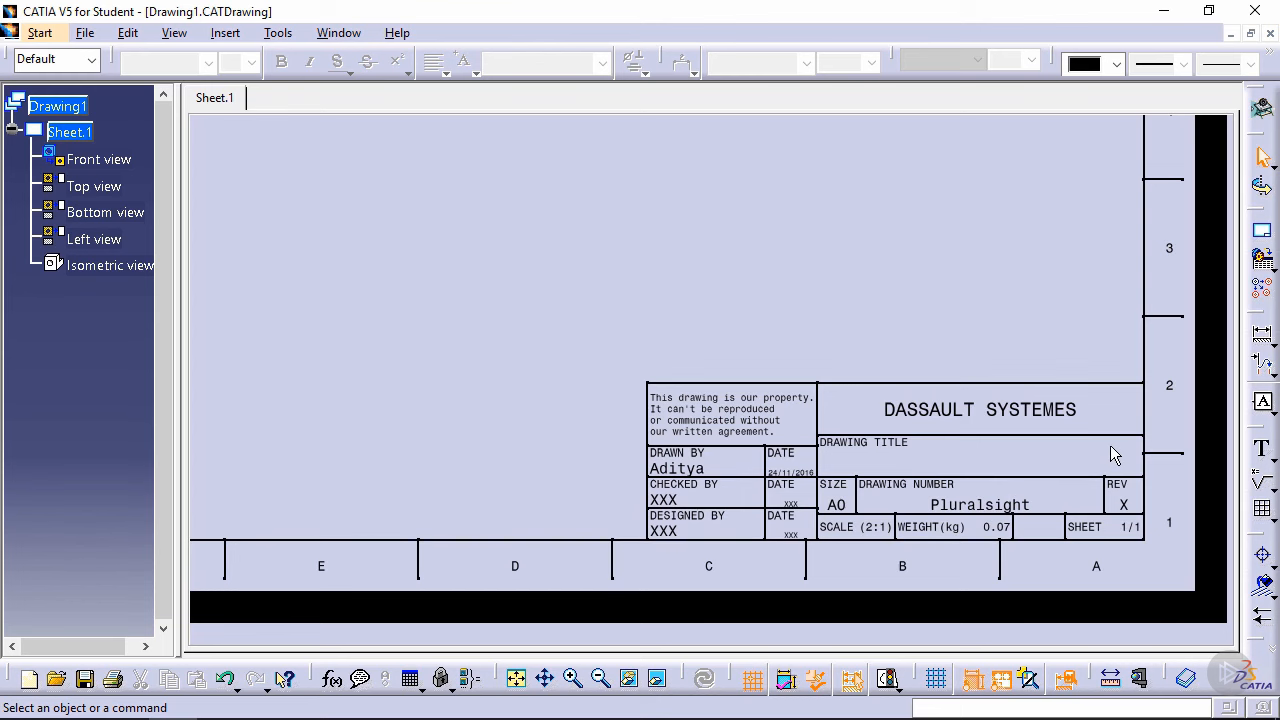
click(1263, 452)
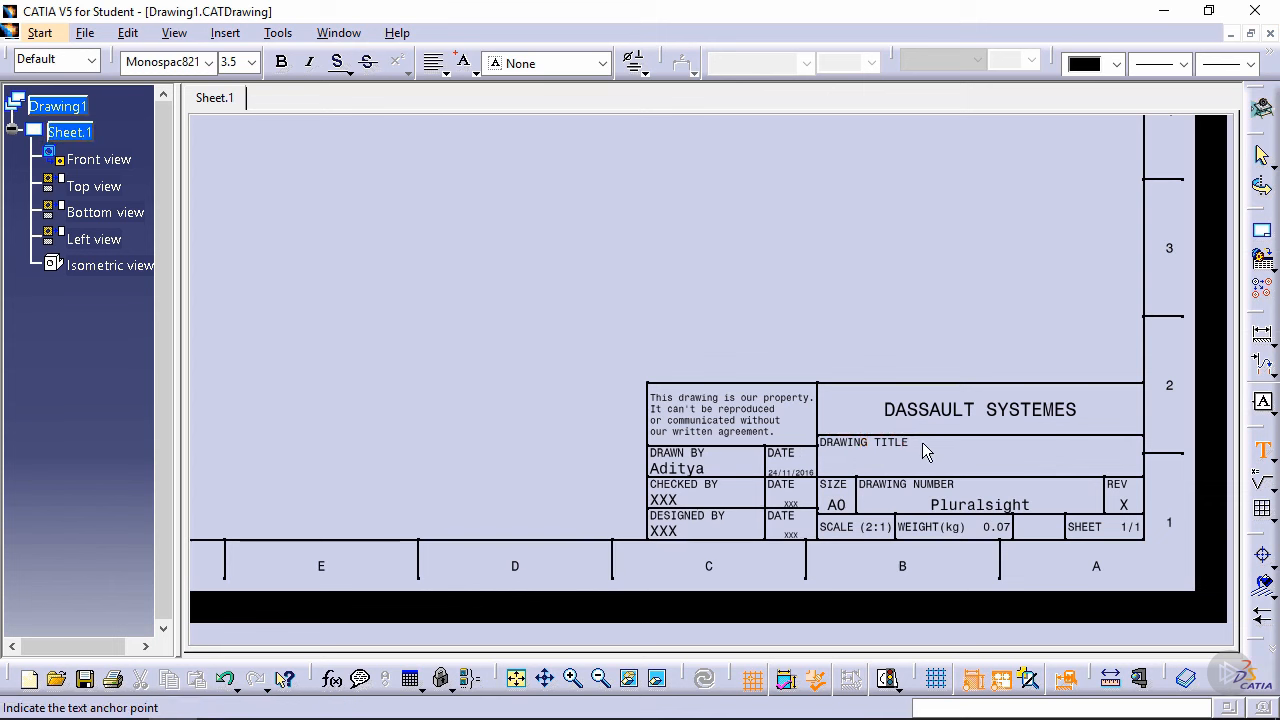
click(922, 443)
drag(922, 446, 1068, 469)
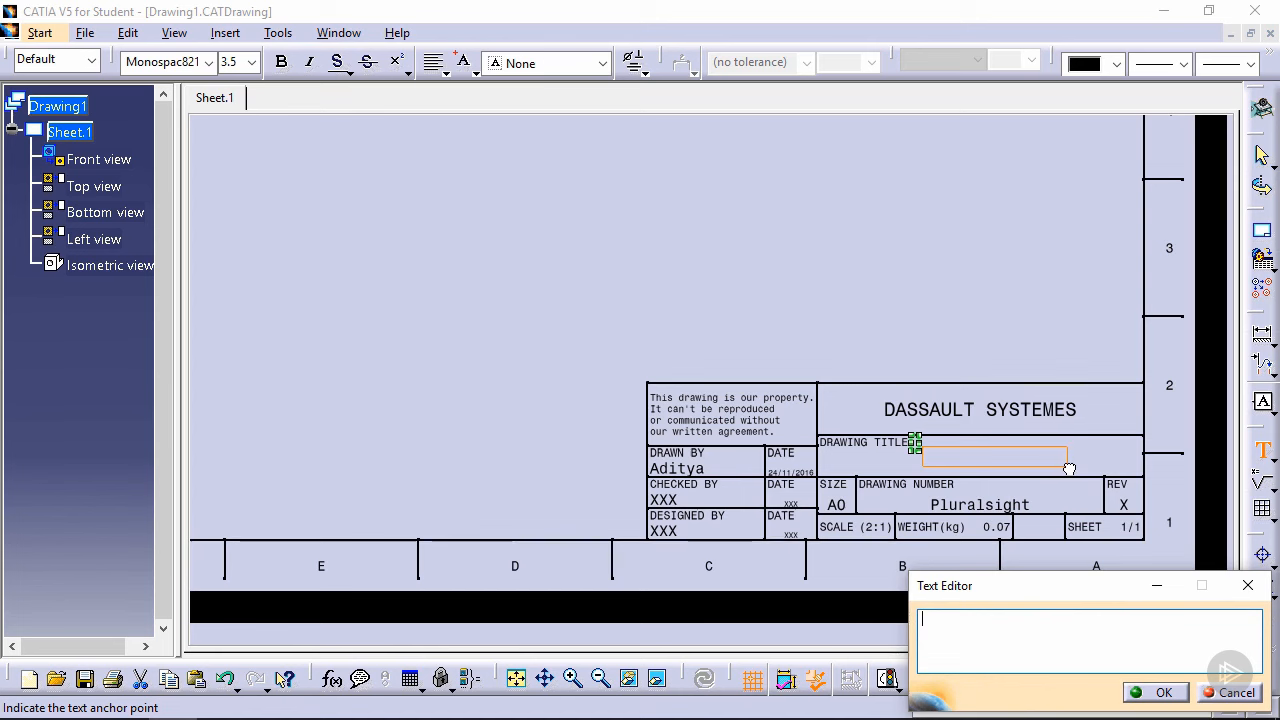
drag(1069, 469, 1066, 469)
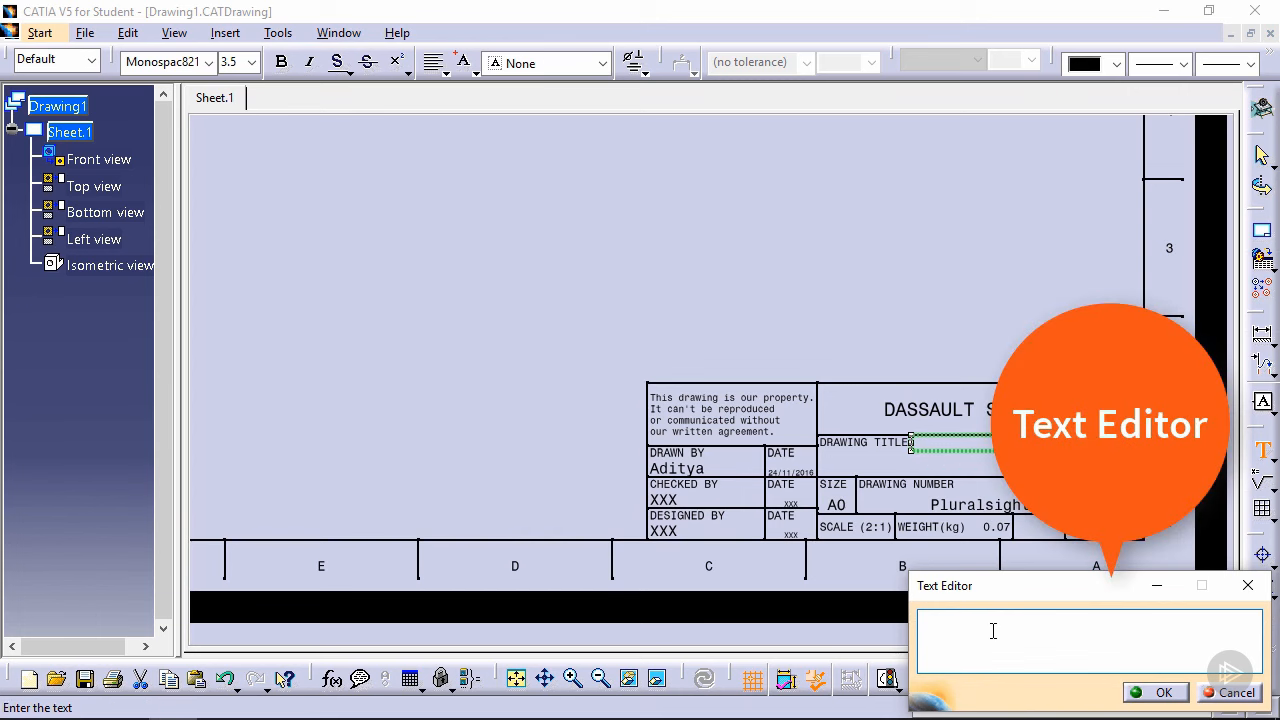
text(Cat Part)
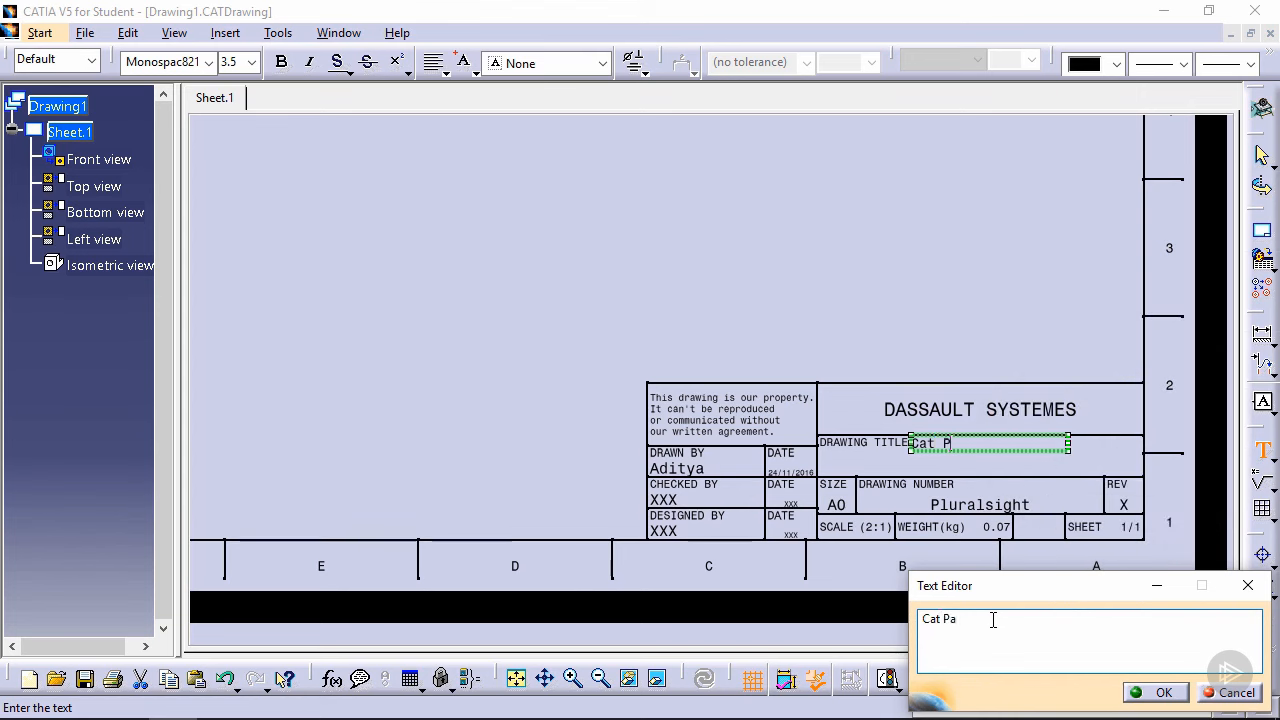
click(1152, 692)
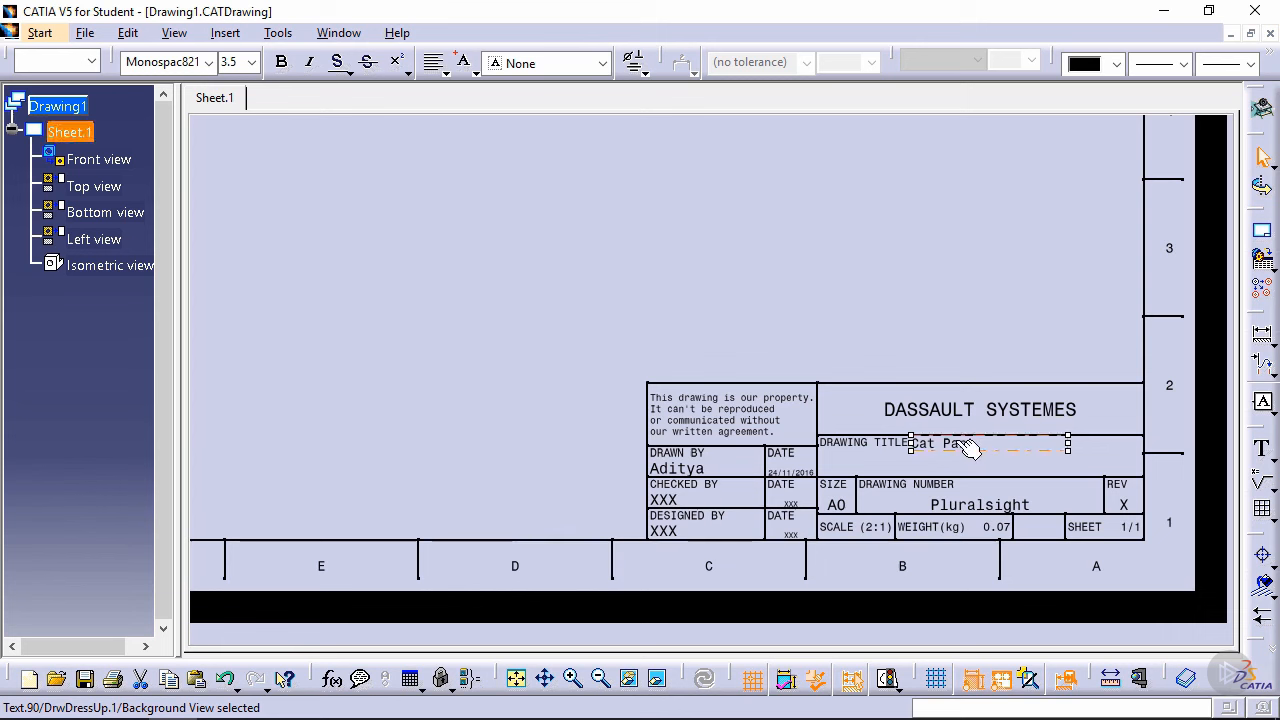
drag(955, 444, 950, 462)
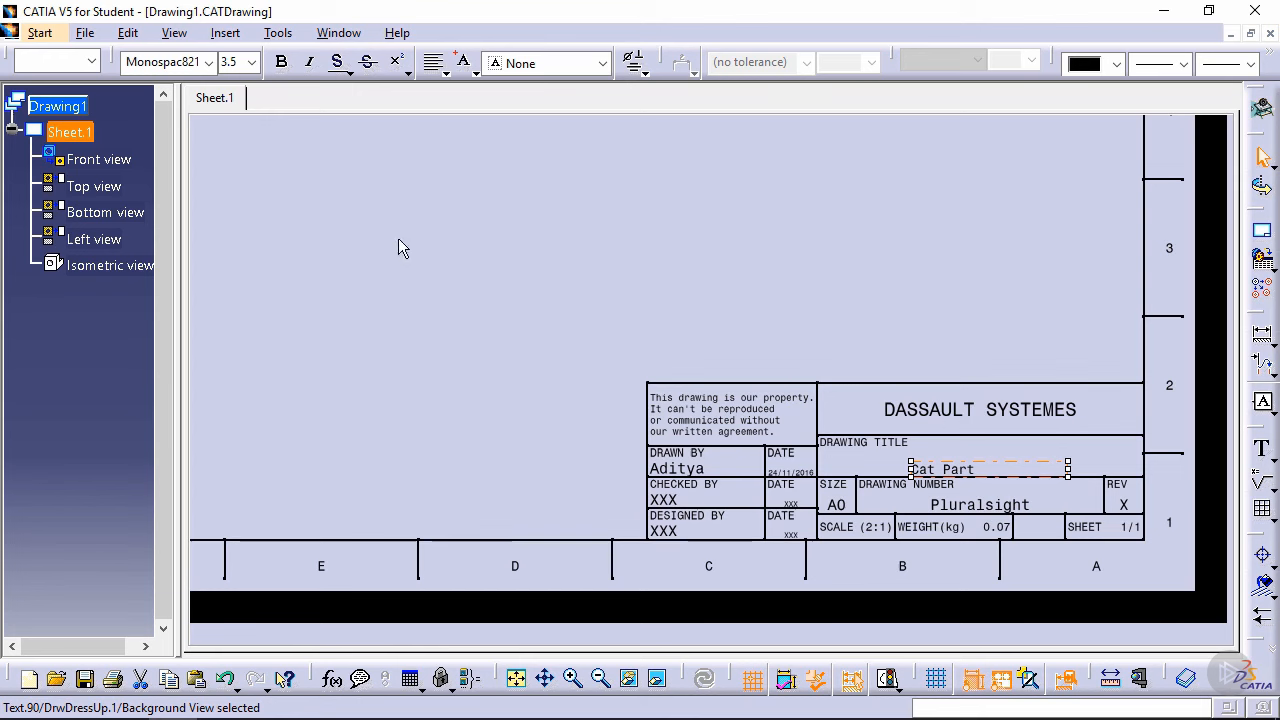
Step: Return from the sheet background to the working views and bring the drawing views back into sight
click(128, 33)
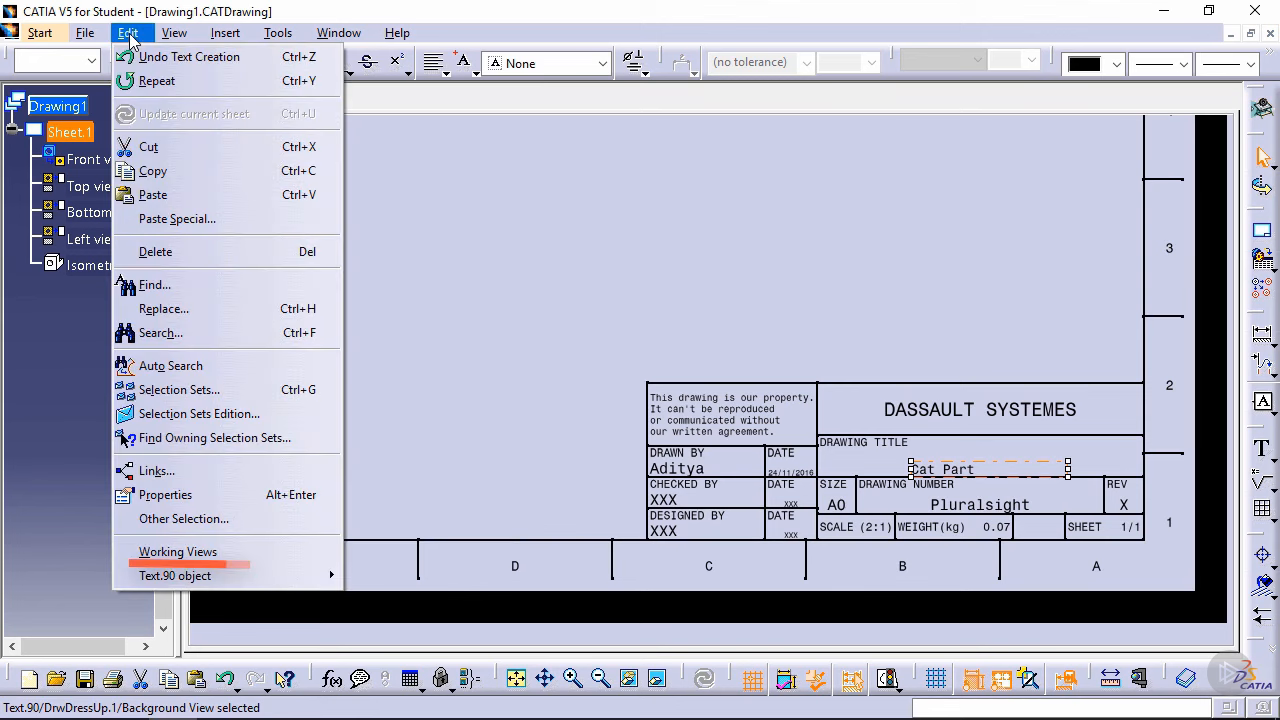
click(272, 548)
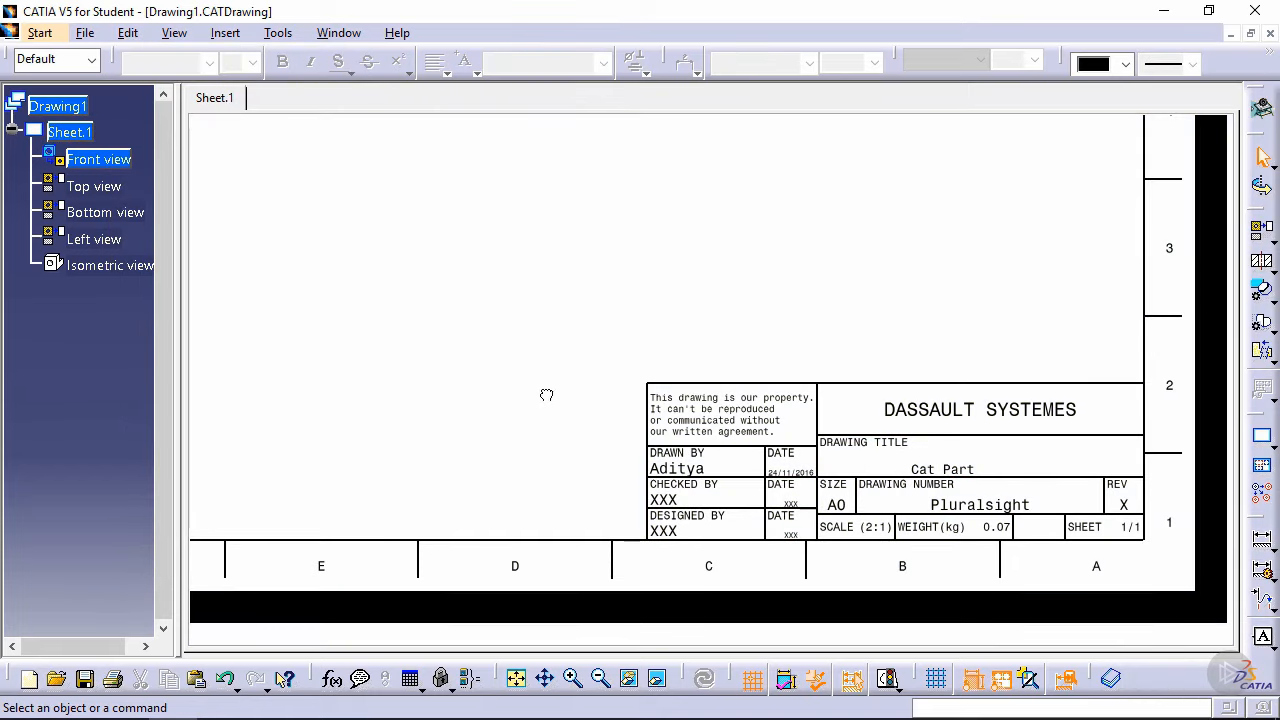
middle_drag(524, 388, 609, 506)
middle_drag(550, 290, 750, 552)
middle_drag(755, 446, 797, 520)
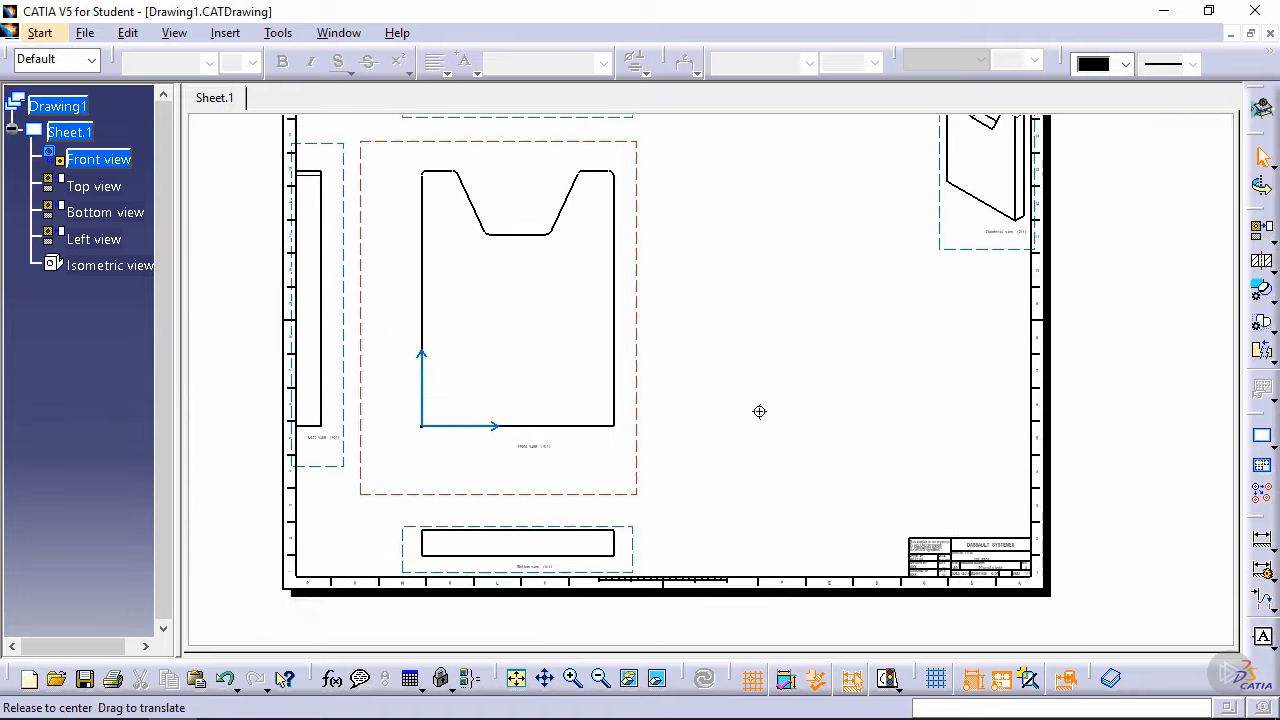